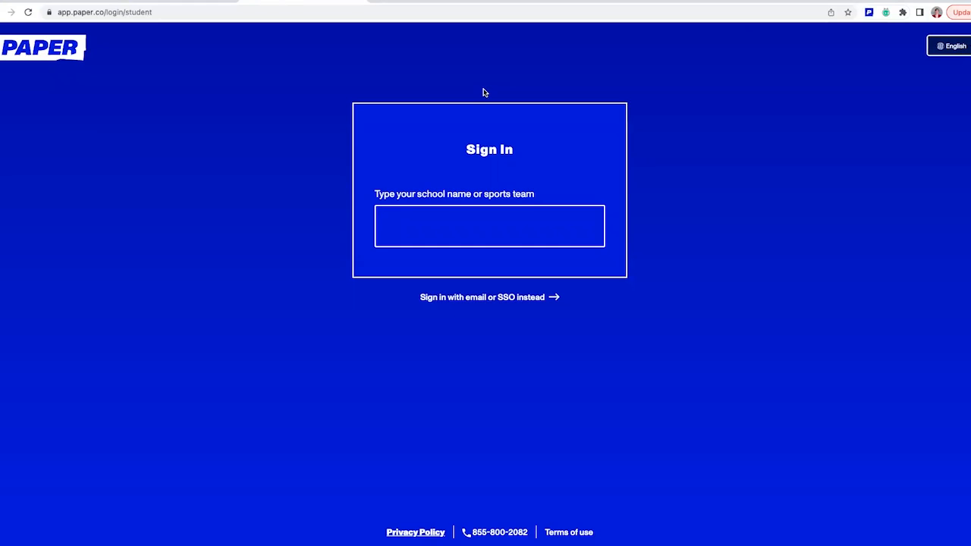
# Sign in as a student under the GradeSlam school with the entered username and password.
pyautogui.click(484, 224)
pyautogui.write('grade')
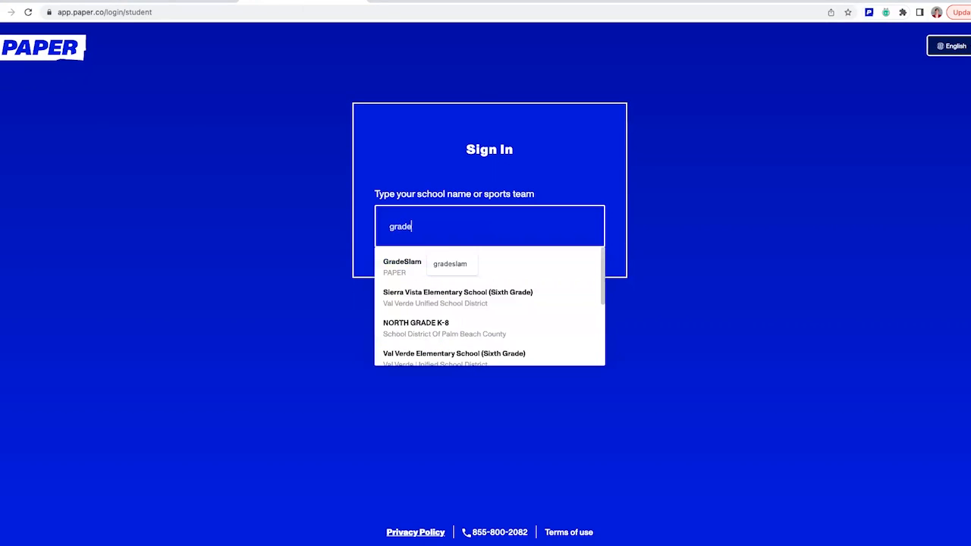
pyautogui.write('slam')
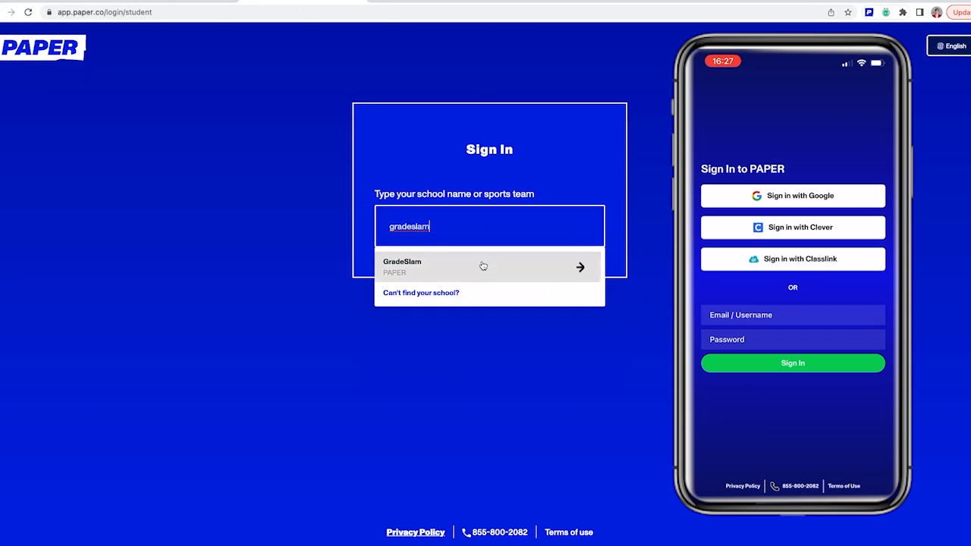
pyautogui.click(483, 266)
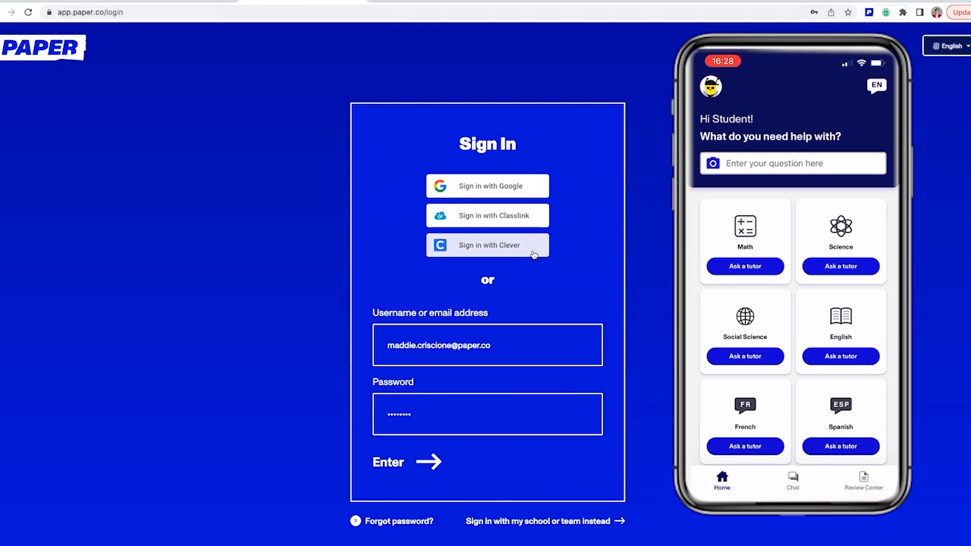
pyautogui.click(426, 463)
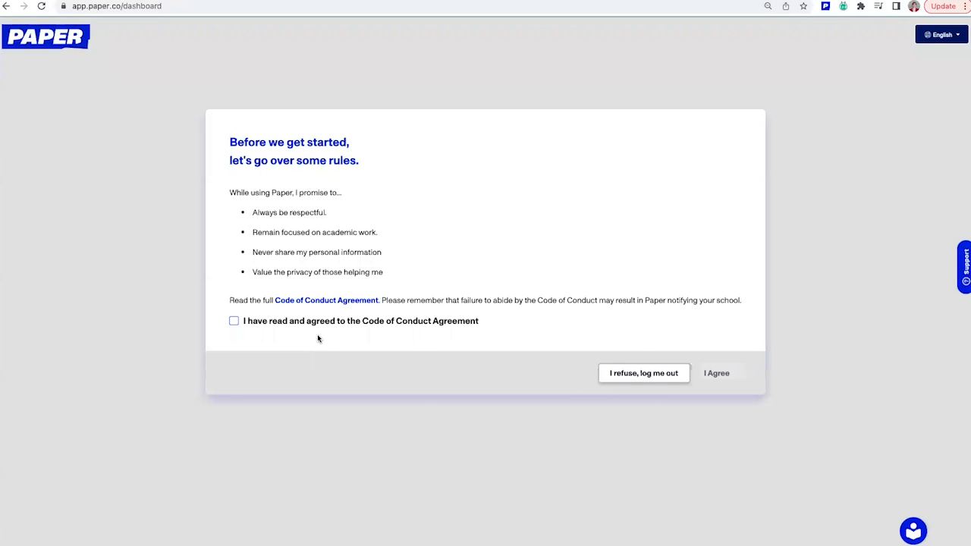
# Accept the Code of Conduct Agreement, earning the first badge.
pyautogui.click(234, 321)
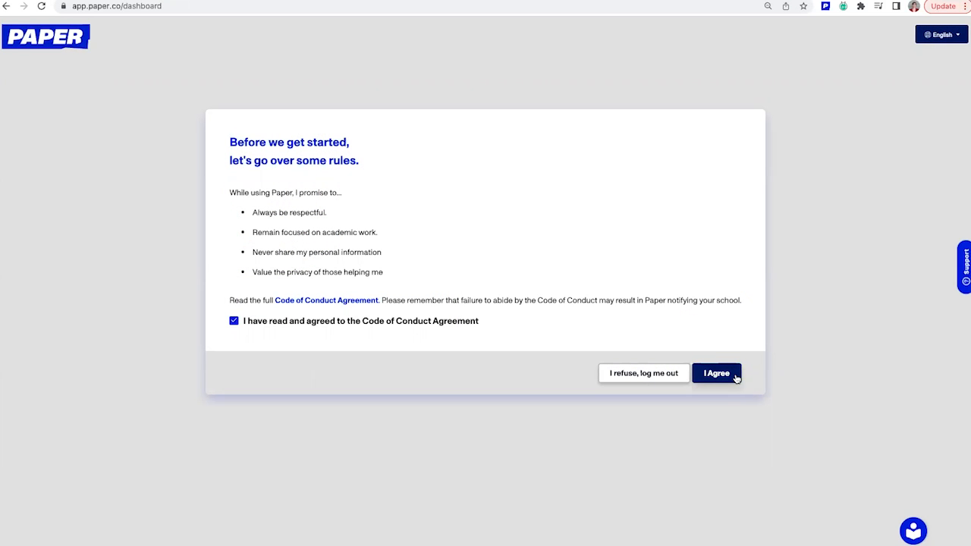
pyautogui.click(736, 376)
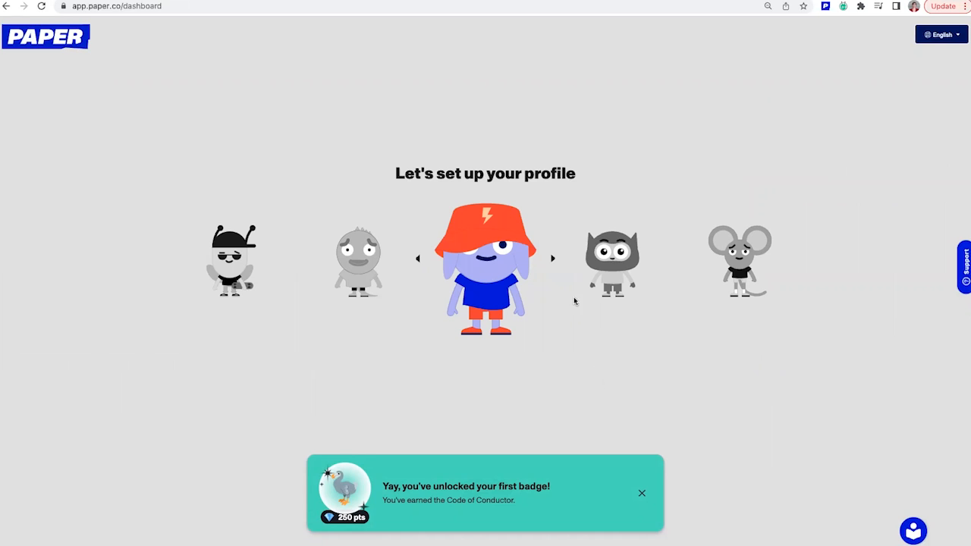
# Choose the bee with sunglasses and skateboard as the avatar and confirm it.
pyautogui.click(554, 259)
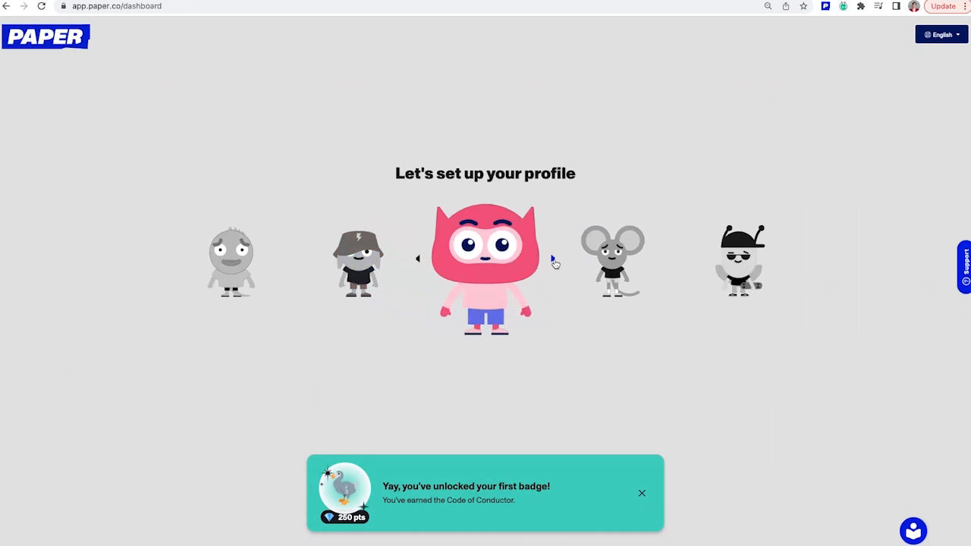
pyautogui.click(553, 259)
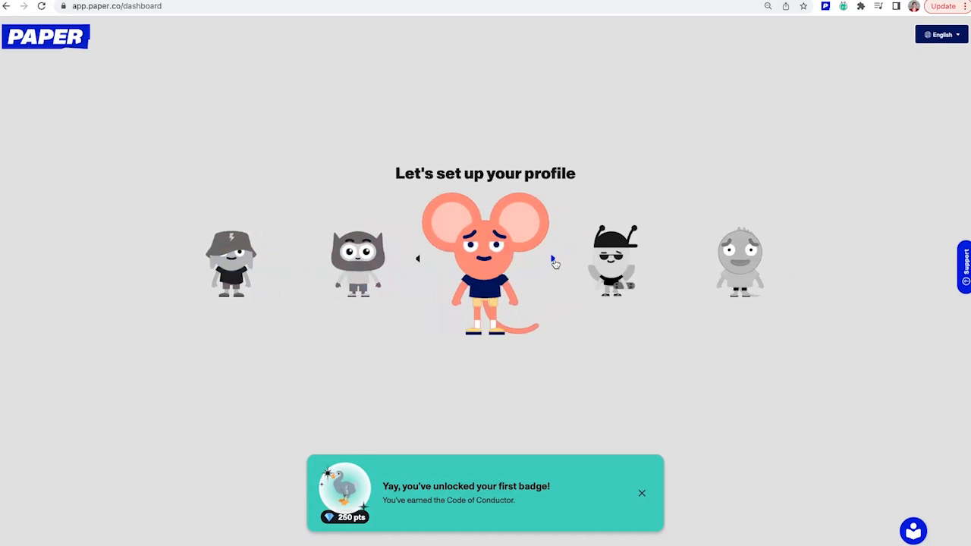
pyautogui.click(553, 259)
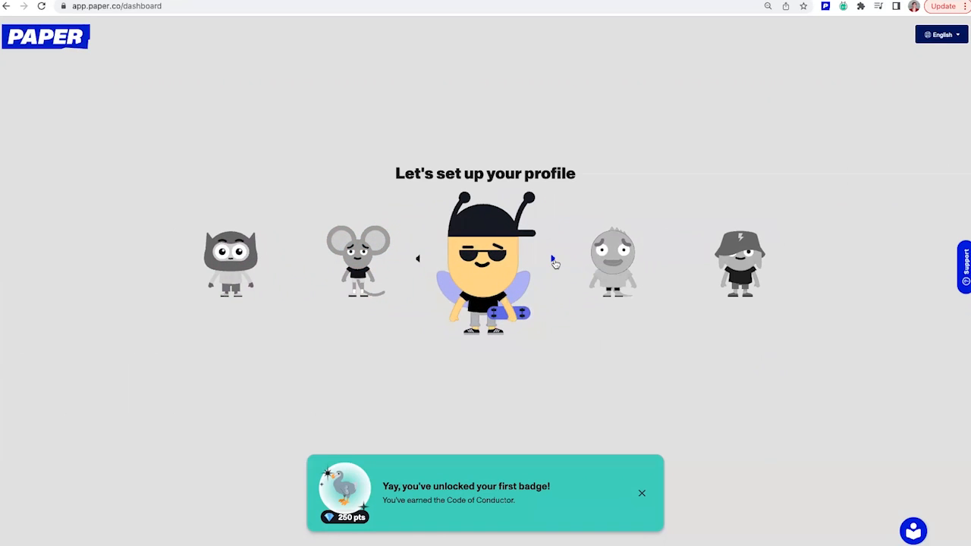
pyautogui.click(642, 494)
pyautogui.click(502, 492)
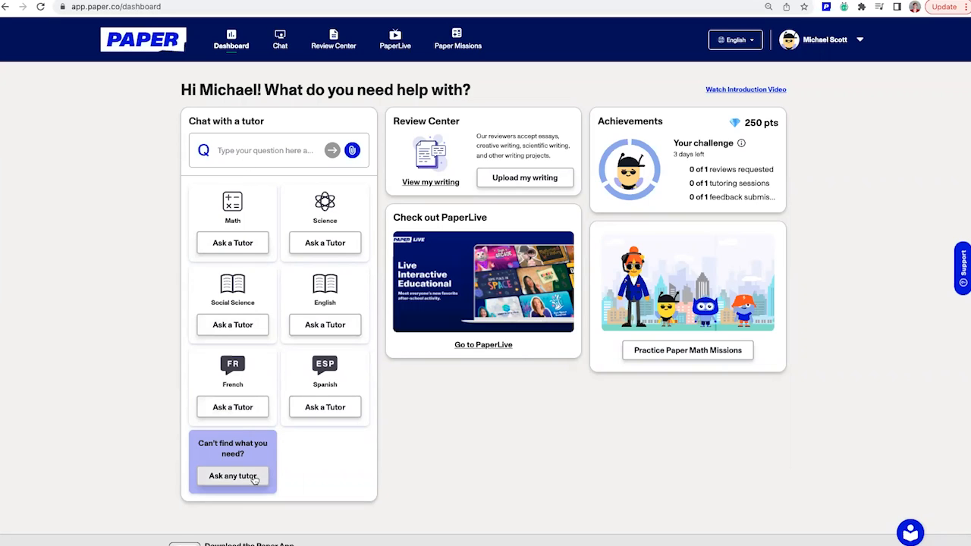
# Start a Math tutoring chat from the dashboard's Ask a Tutor option.
pyautogui.click(233, 242)
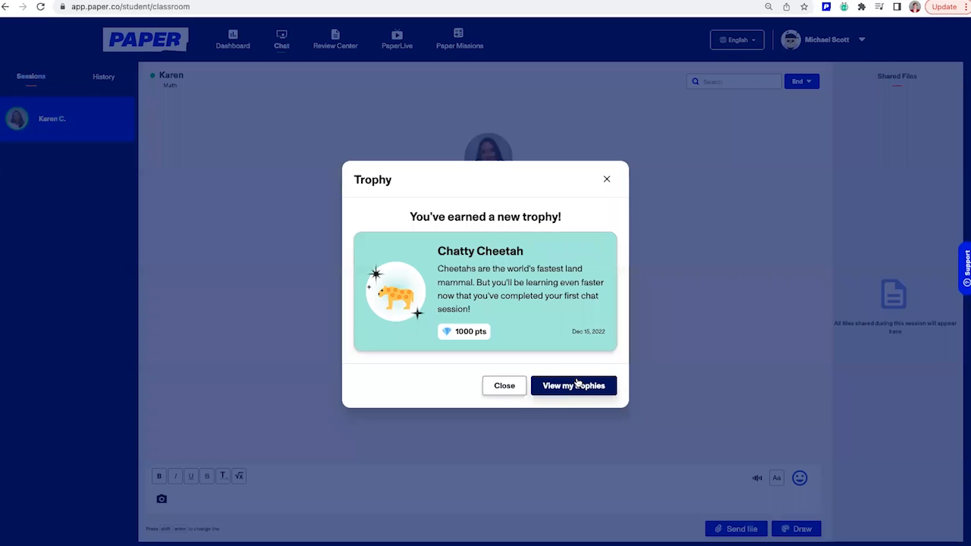
# Explore the chat's equation editor, whiteboard and read-aloud of Karen's message.
pyautogui.click(518, 392)
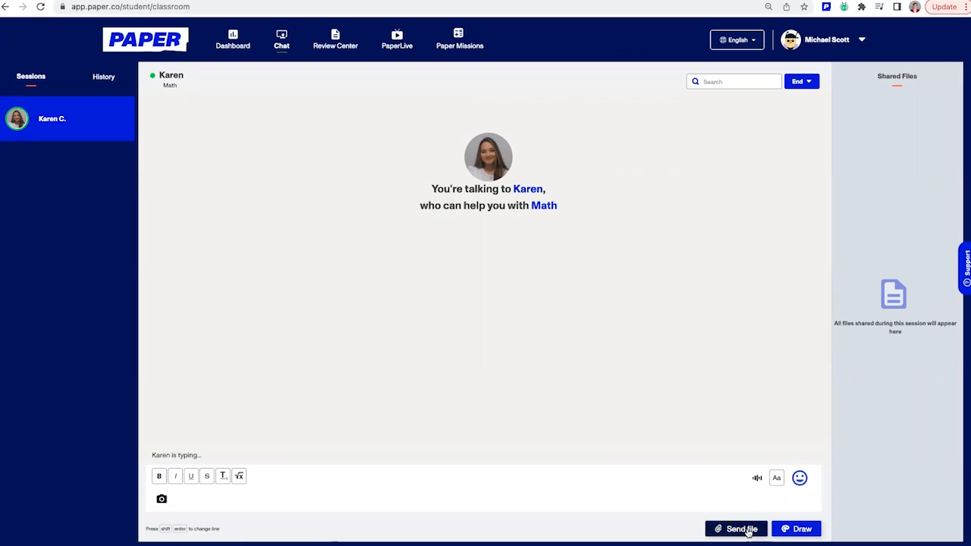
pyautogui.click(239, 476)
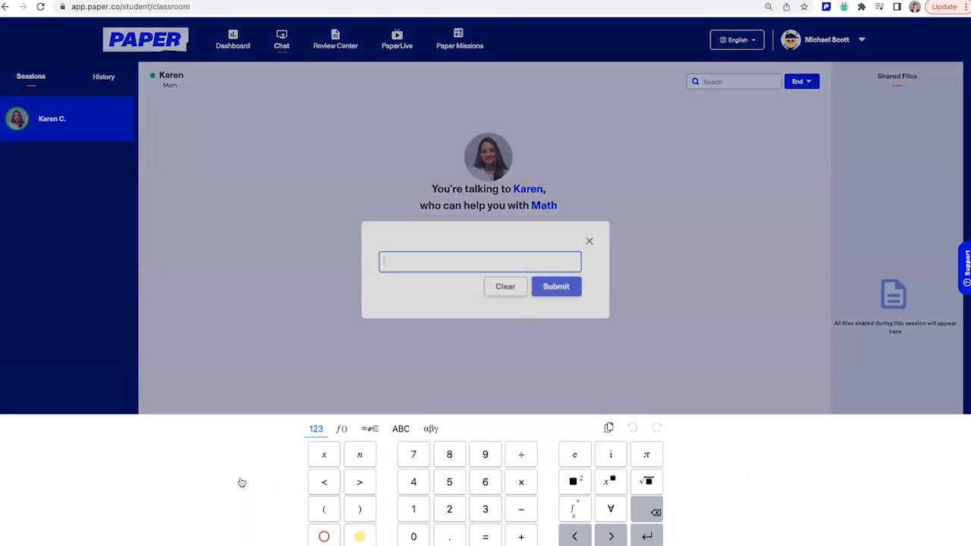
pyautogui.click(590, 256)
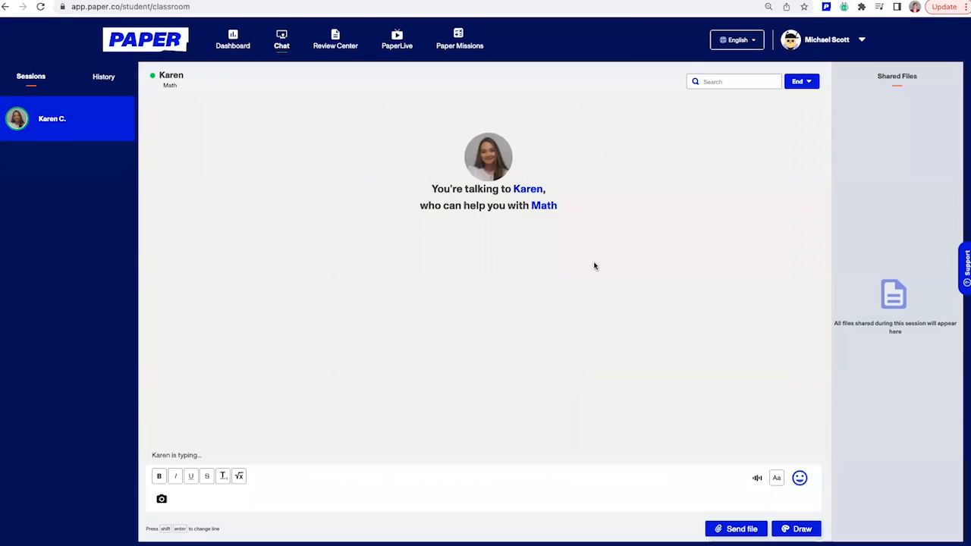
pyautogui.click(793, 529)
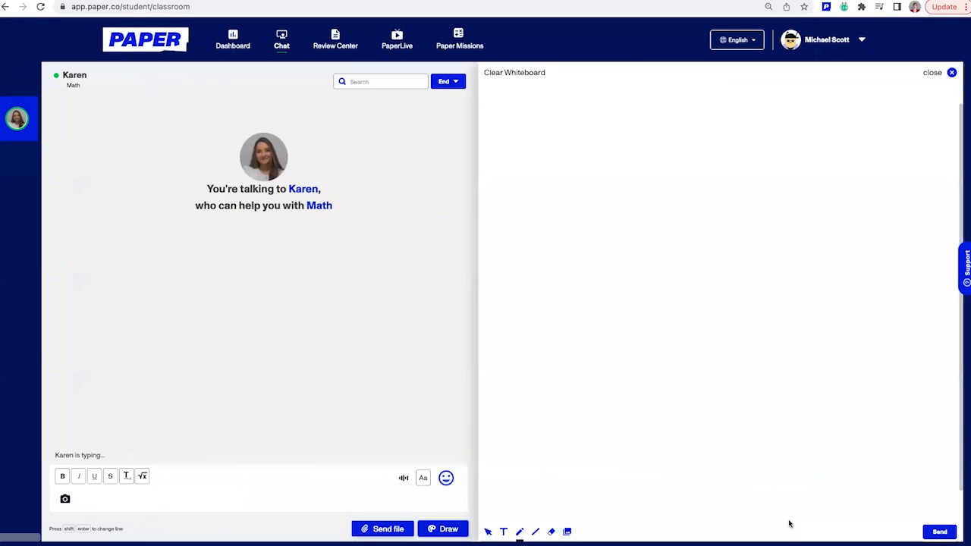
pyautogui.click(952, 72)
pyautogui.moveTo(230, 240)
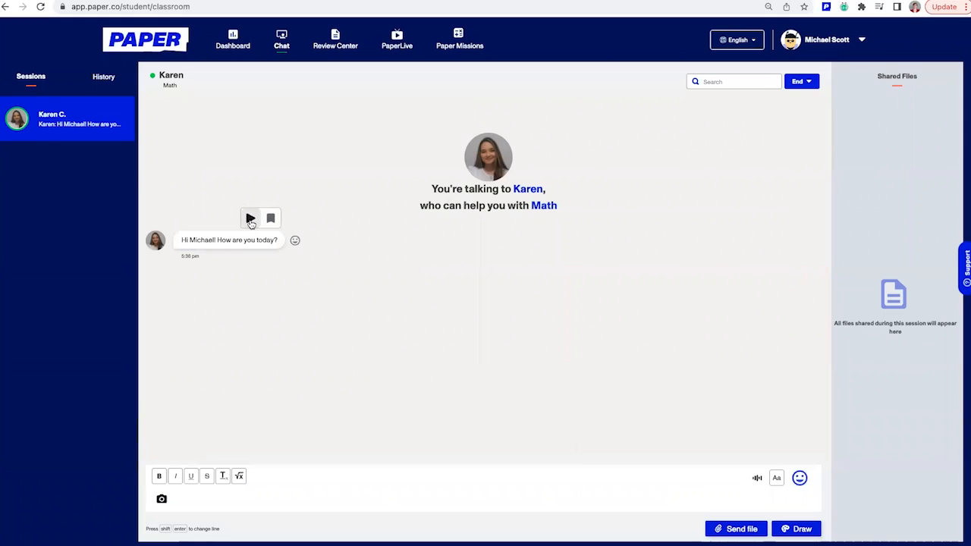
pyautogui.click(251, 218)
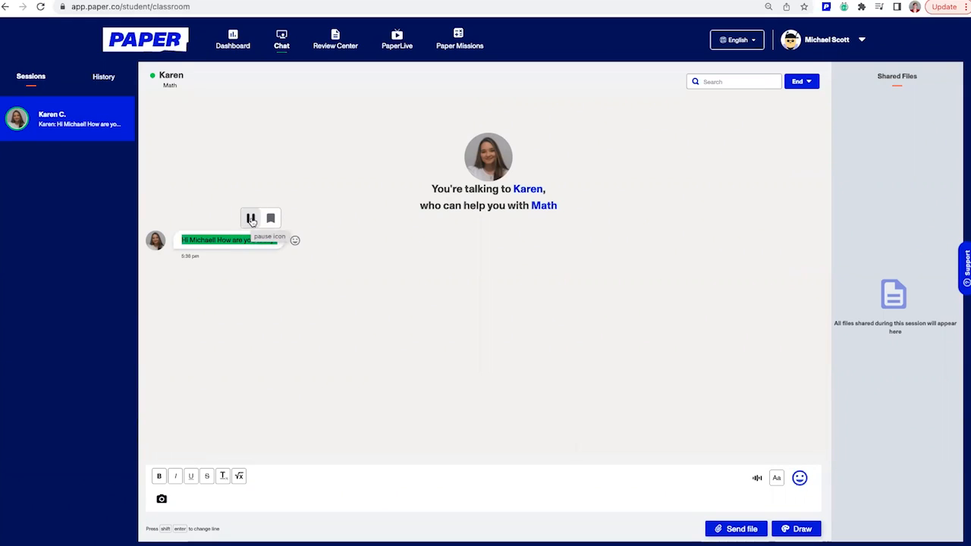
# Dictate the greeting 'Hi there' by voice and send it to Karen.
pyautogui.click(757, 478)
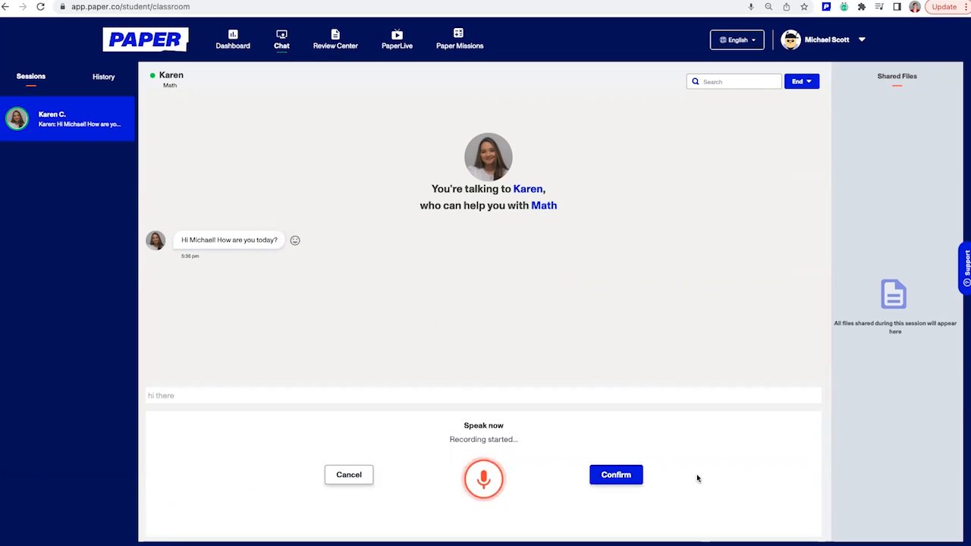
pyautogui.click(616, 475)
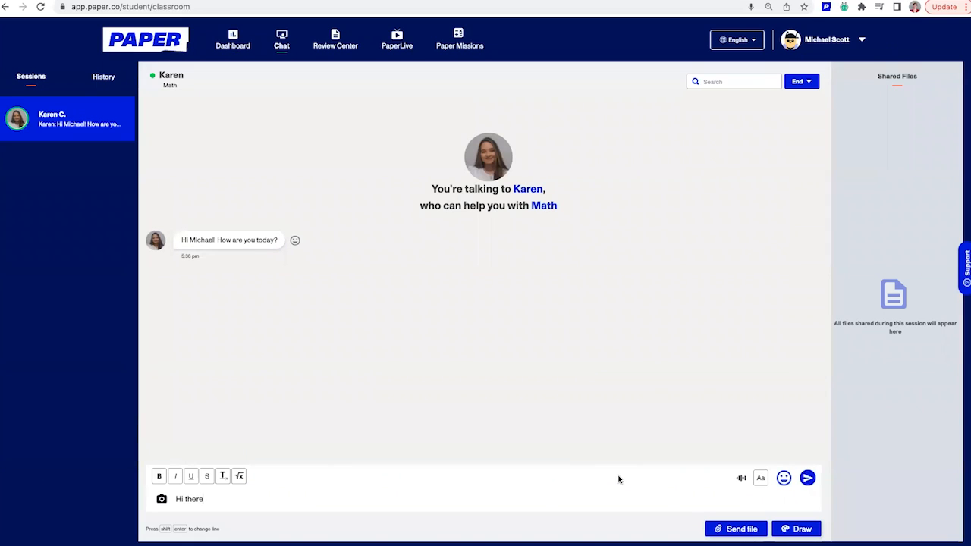
pyautogui.click(807, 478)
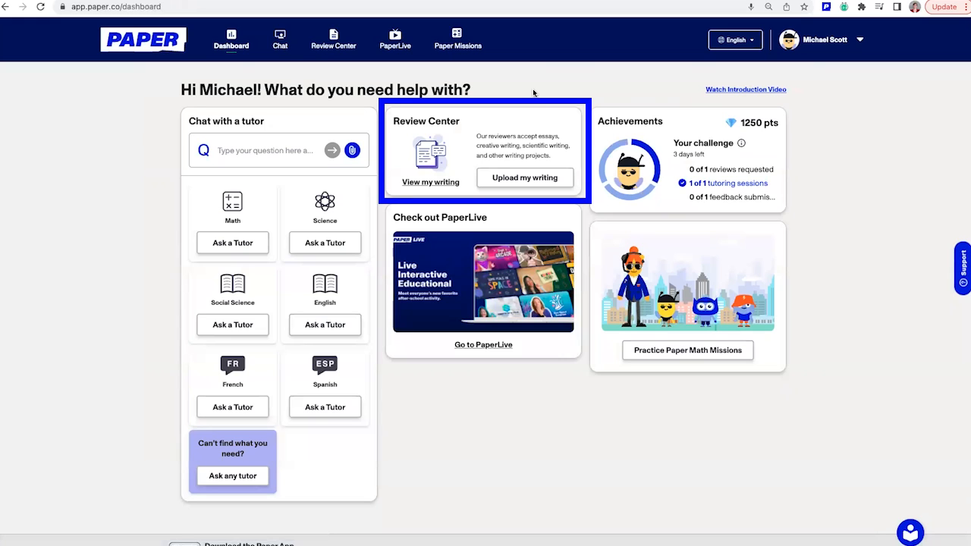
pyautogui.click(548, 179)
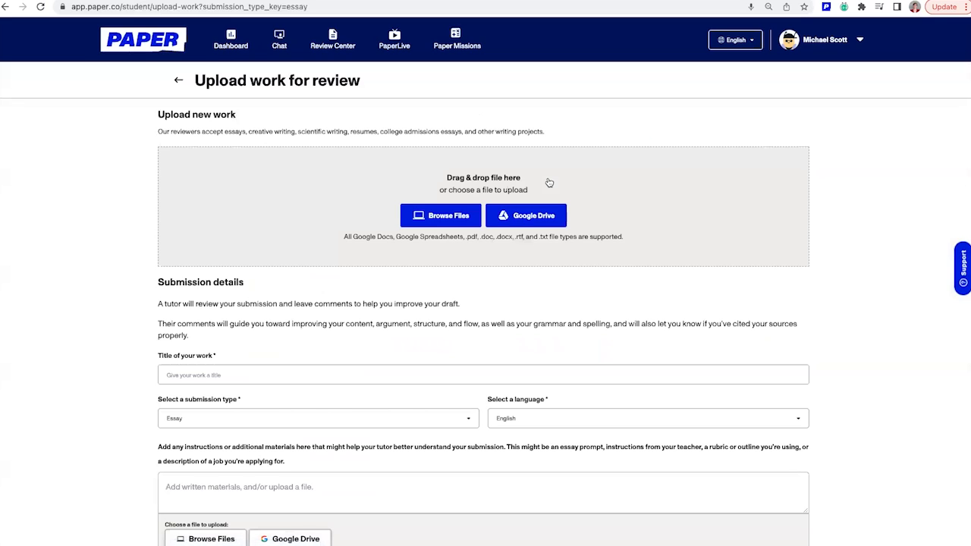
pyautogui.scroll(-3, 500, 299)
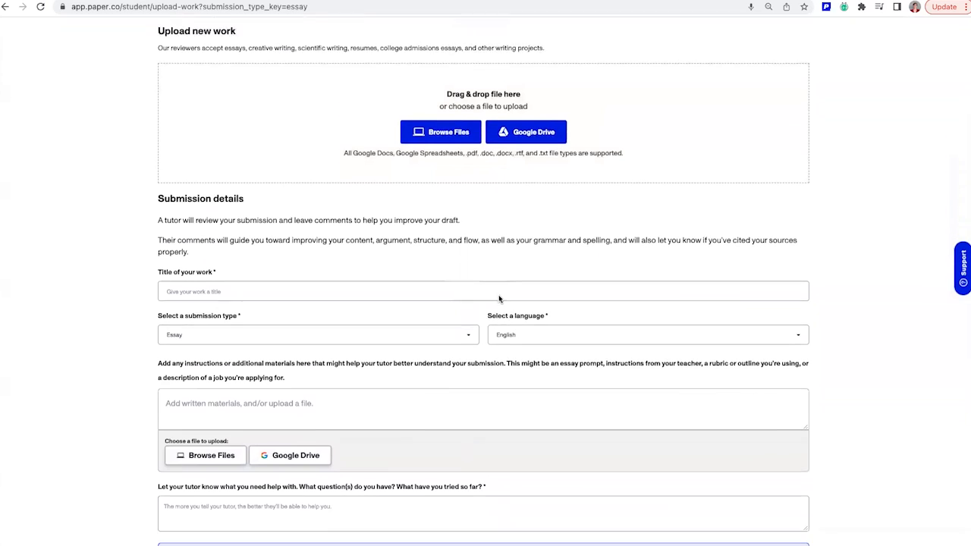
pyautogui.scroll(-2, 499, 299)
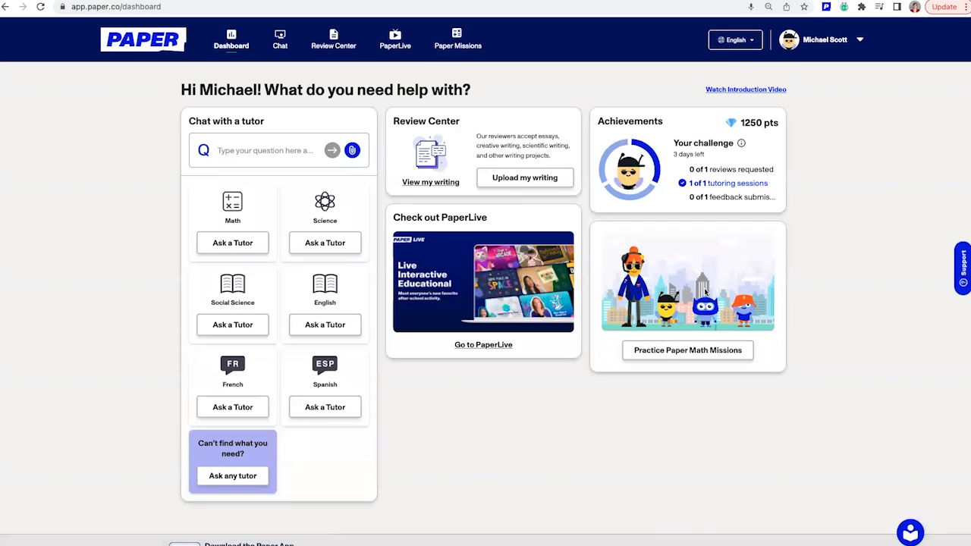
pyautogui.click(747, 354)
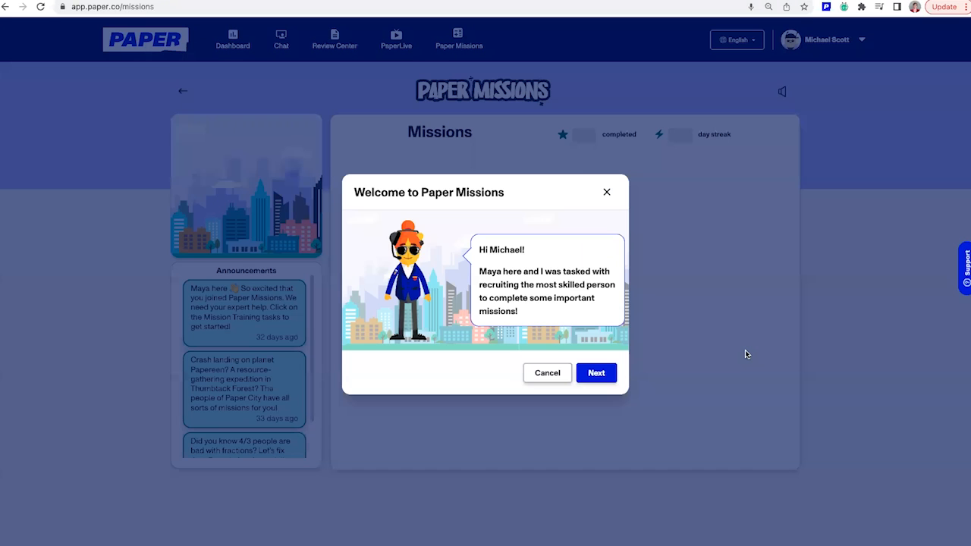
pyautogui.click(597, 374)
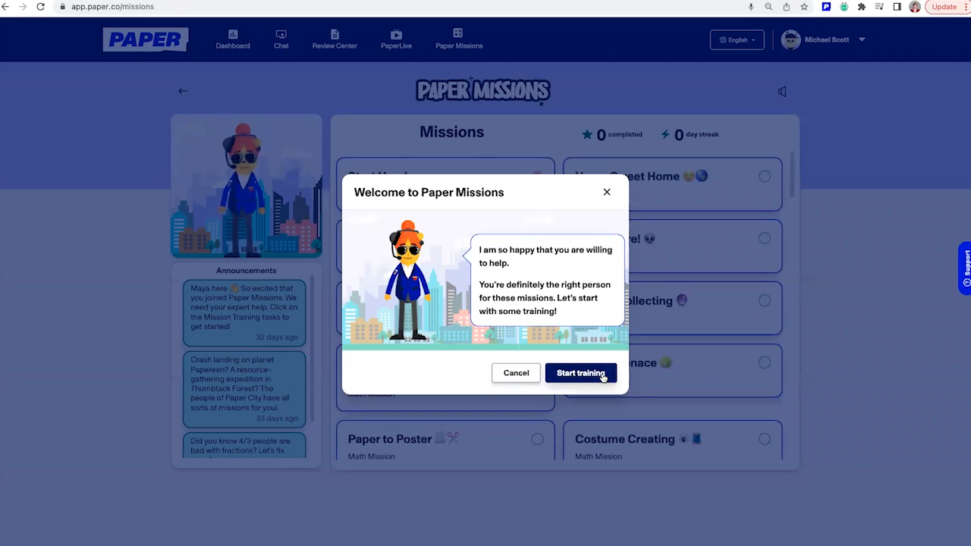
pyautogui.click(592, 373)
pyautogui.scroll(-5, 603, 379)
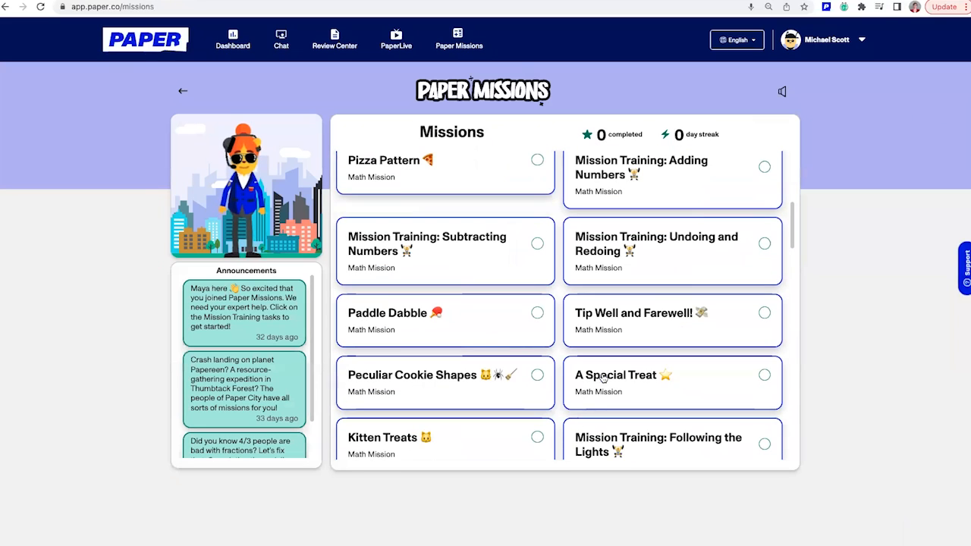
pyautogui.click(397, 38)
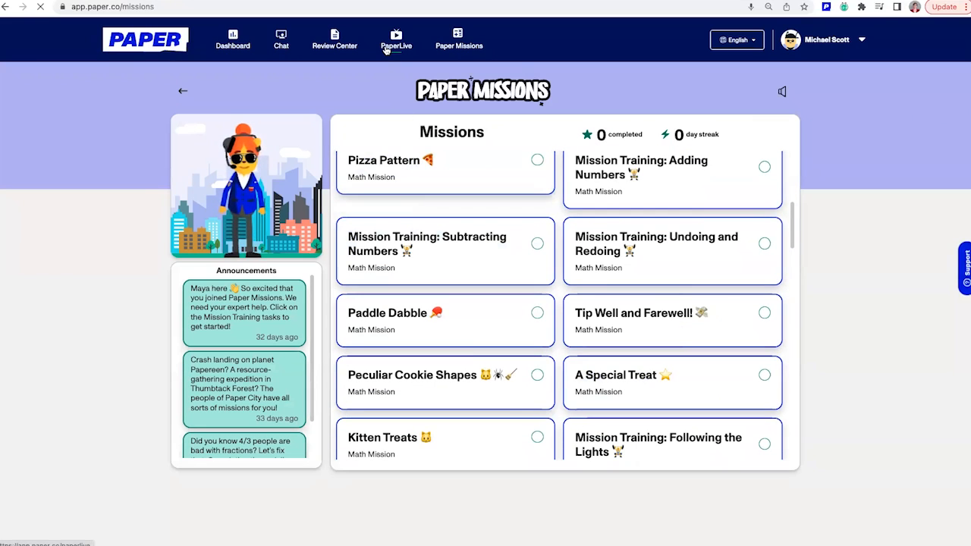
pyautogui.scroll(-5, 709, 258)
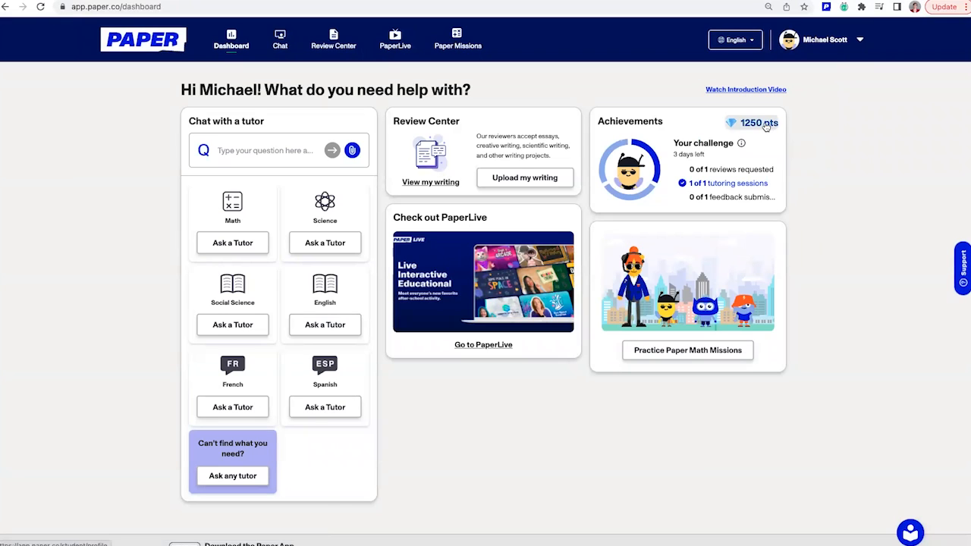
pyautogui.click(767, 126)
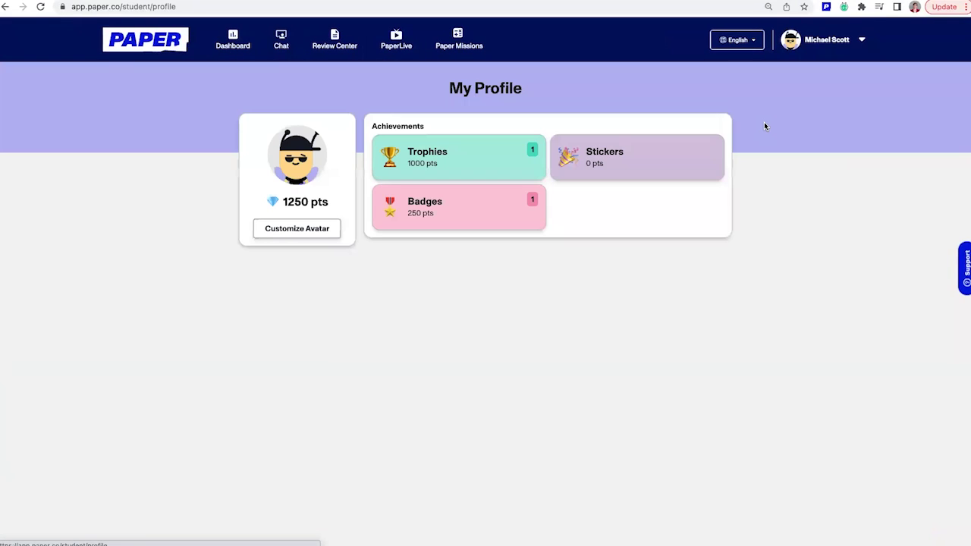
pyautogui.click(510, 163)
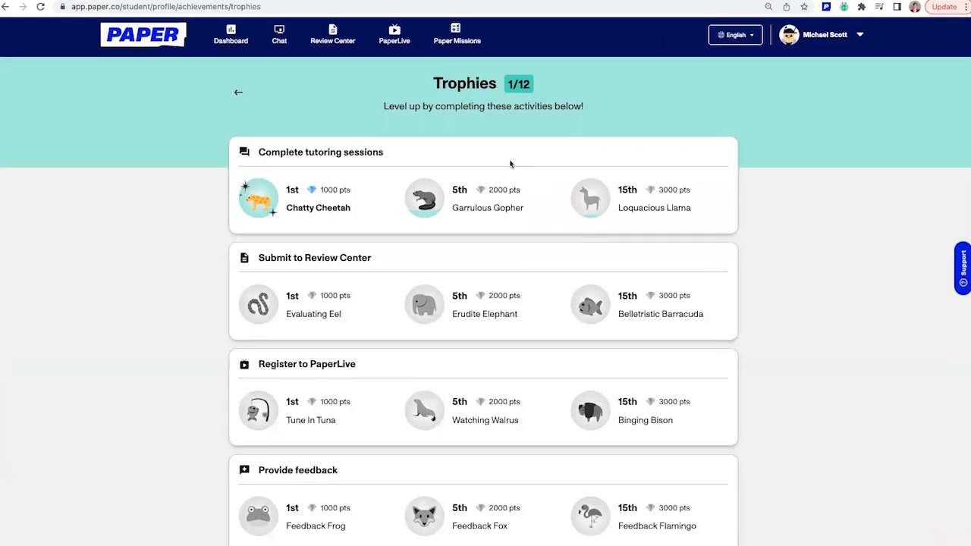
pyautogui.scroll(-1, 511, 162)
pyautogui.scroll(1, 510, 165)
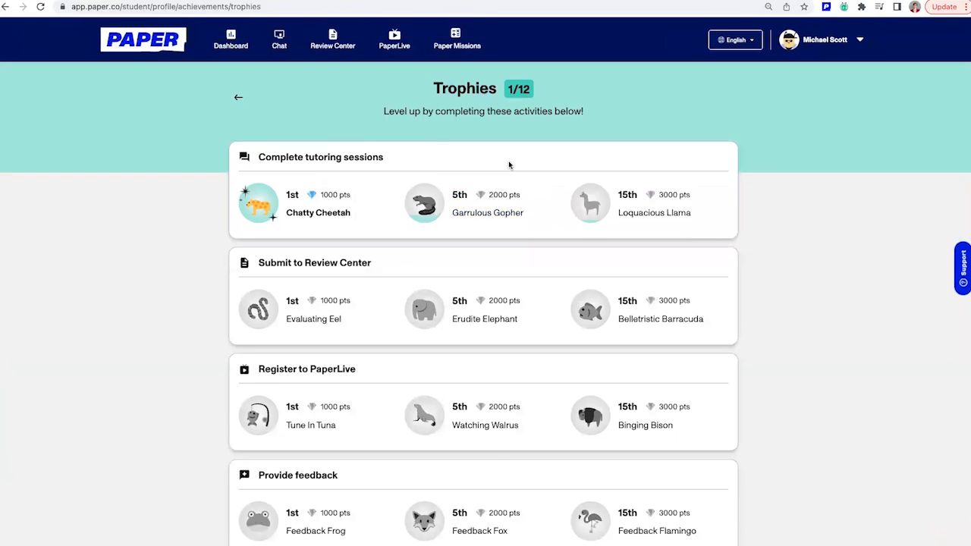
pyautogui.click(231, 39)
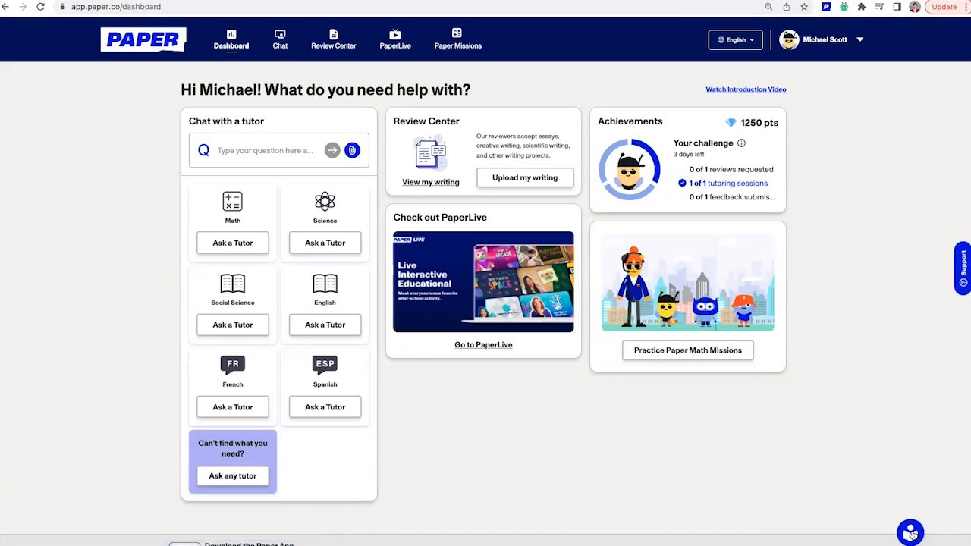
# Launch the Paper Station Elementary onboarding guide from the help widget.
pyautogui.click(911, 533)
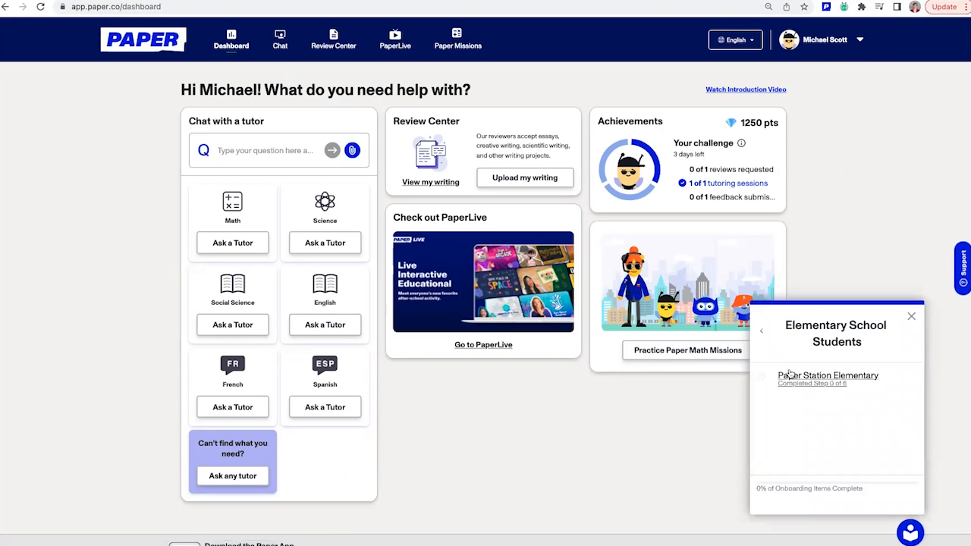
pyautogui.click(793, 376)
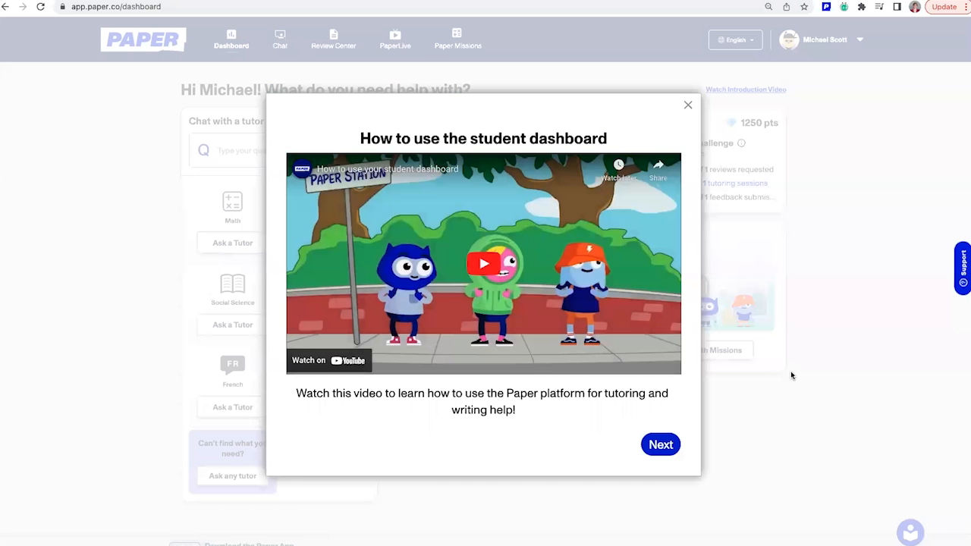